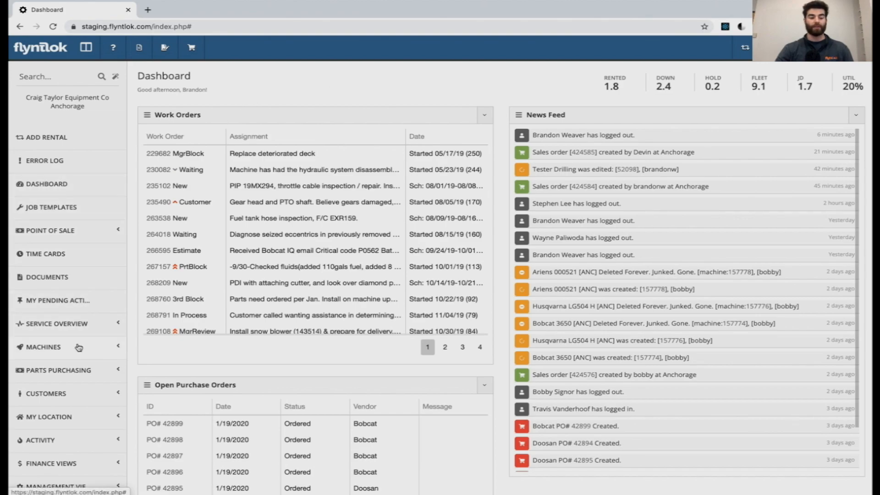
Step: Start a new machine purchase order from the machine purchasing section
scroll(79, 347, "down", 3)
scroll(78, 347, "down", 1)
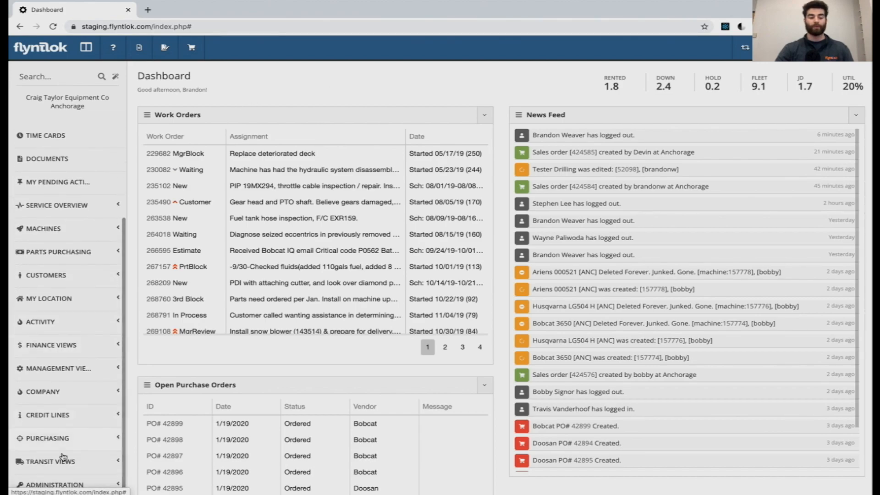
left_click(74, 439)
scroll(73, 435, "down", 4)
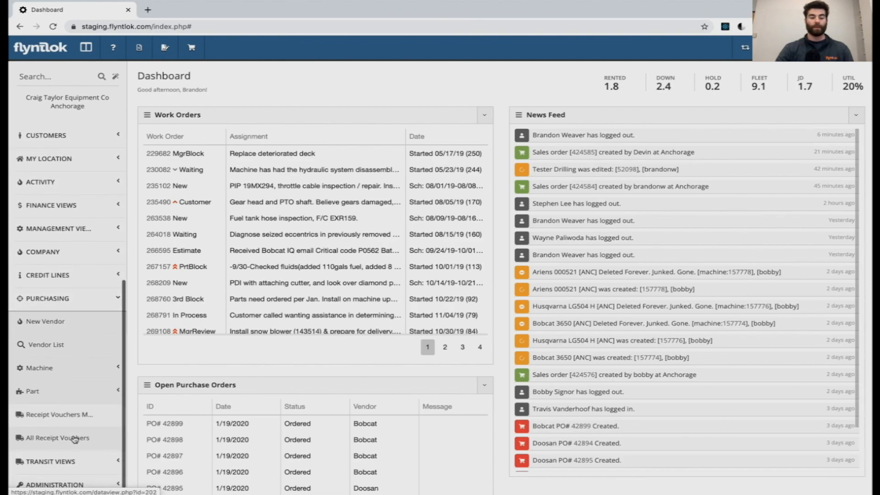
left_click(72, 375)
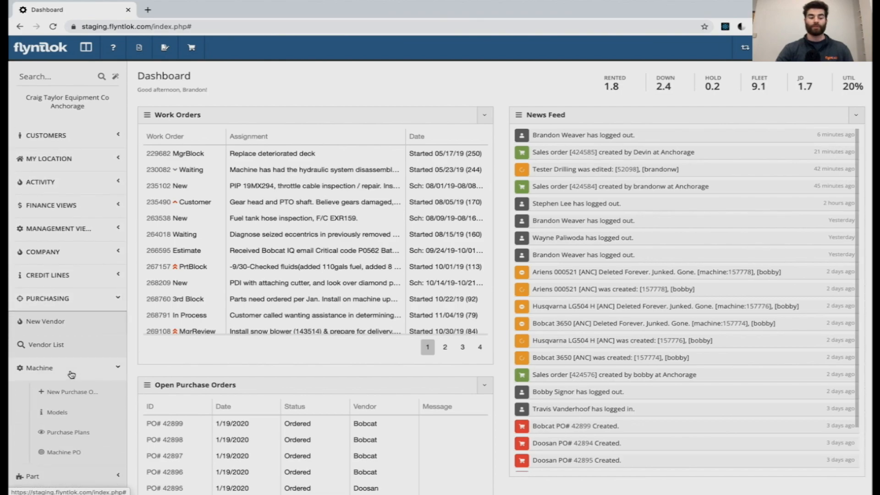
scroll(71, 375, "down", 1)
left_click(76, 374)
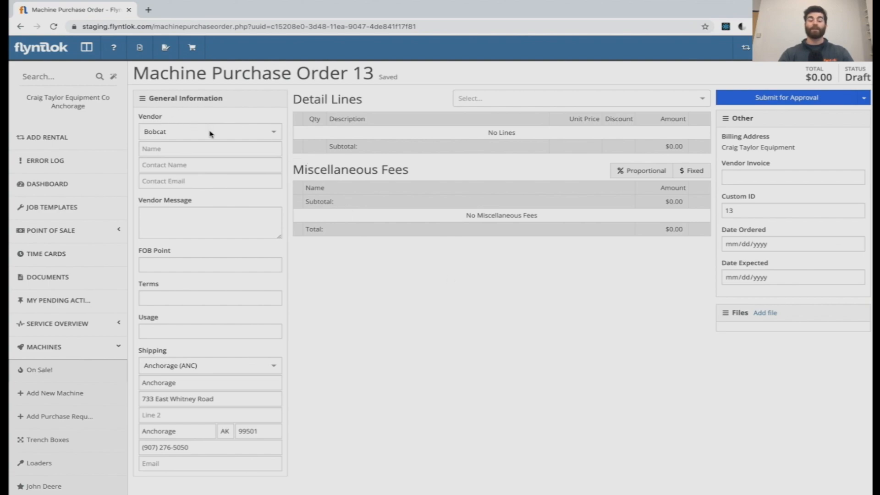
Step: Enter Bobcat as the vendor name and fill in the vendor contact's name and e-mail
left_click(196, 149)
type("Bobcat")
key("Tab")
type("John Doe")
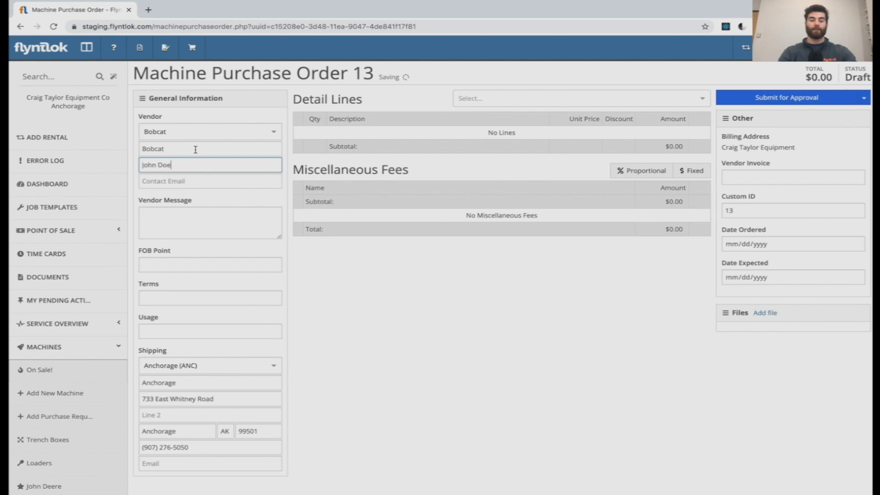
key("Tab")
key("Tab")
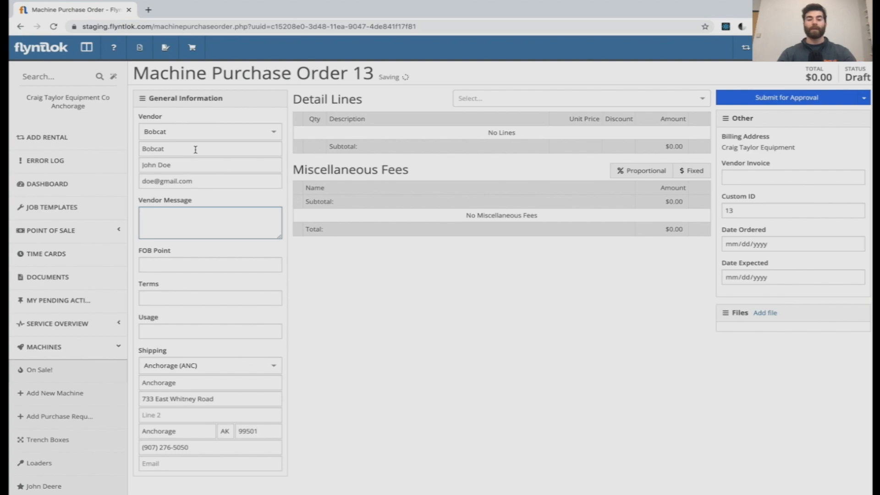
Step: Set the order's FOB point to Factory, the terms to Floor Plan and the usage to Stock
left_click(182, 265)
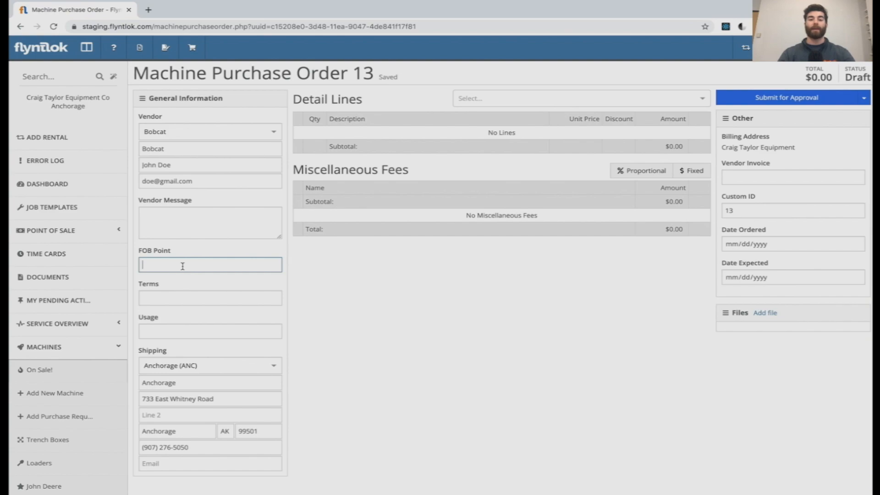
type("Factory")
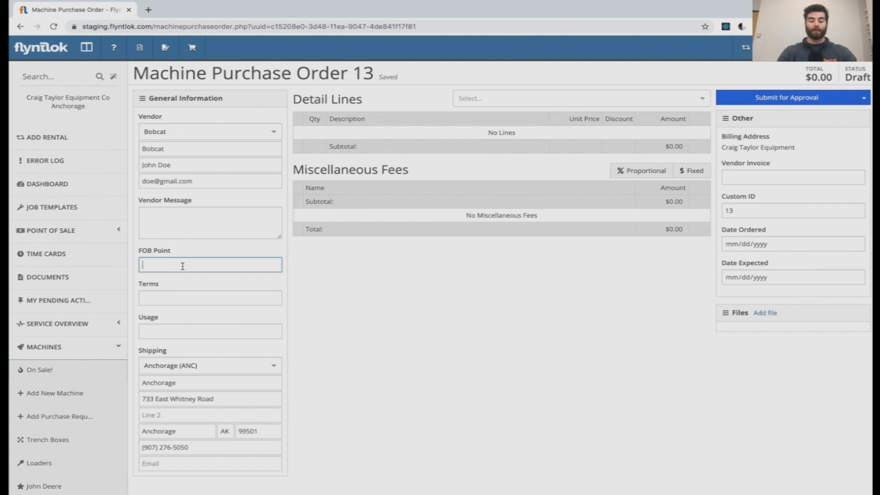
key("Tab")
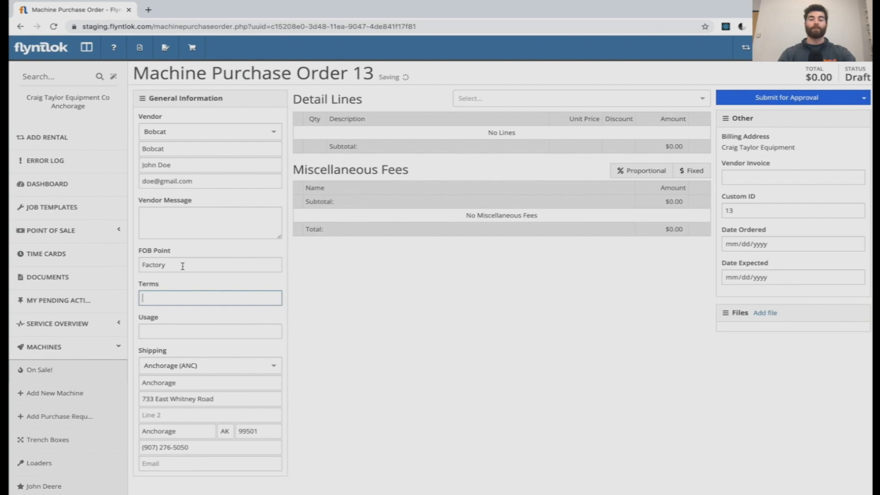
type("Floor Plan")
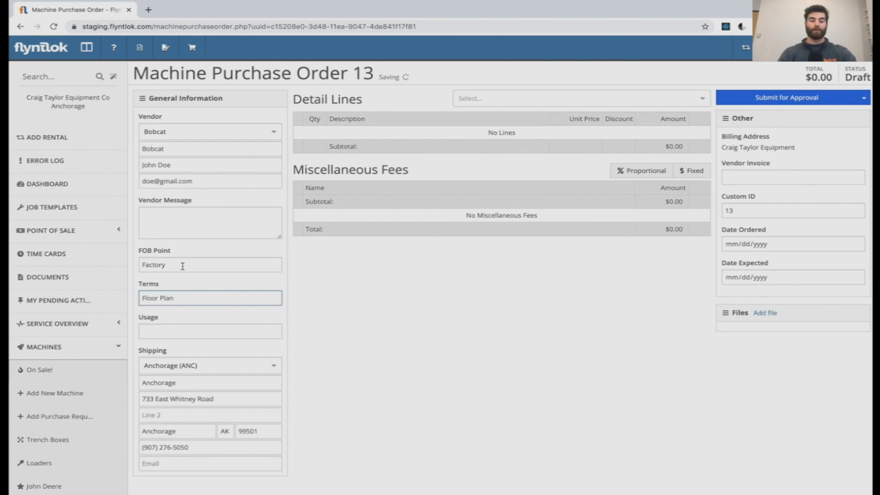
key("Tab")
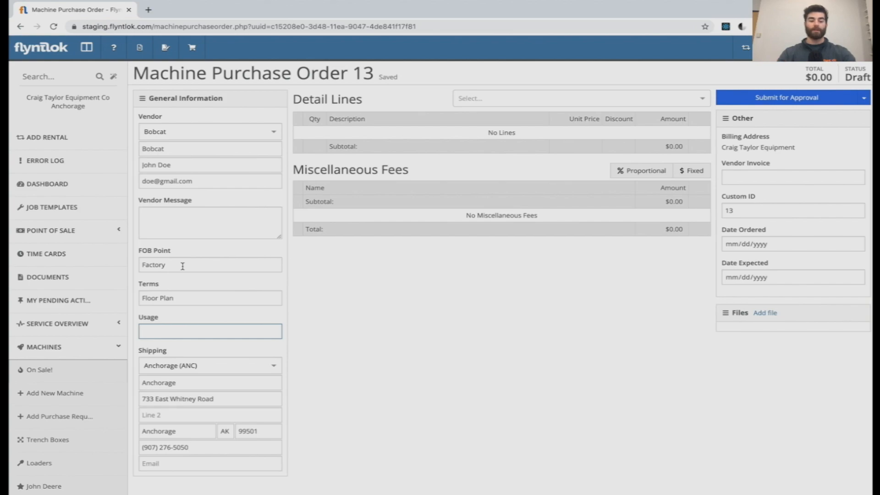
type("Stock")
left_click(301, 356)
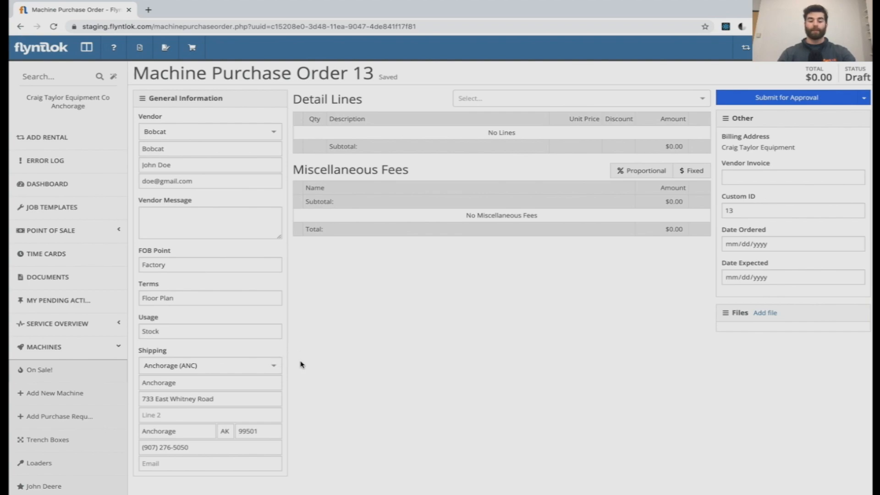
left_click(271, 367)
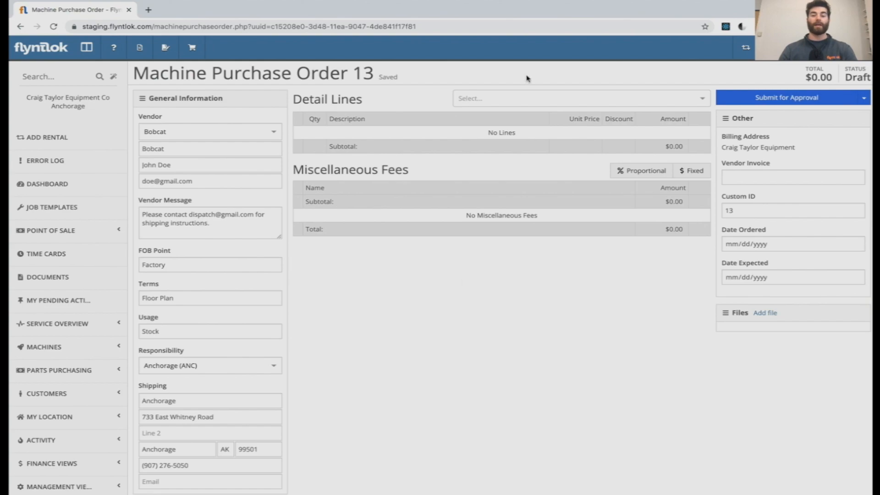
Step: Add the Bobcat E50 excavator and the Bobcat 6735380 16in X-change Bucket as detail lines
left_click(521, 100)
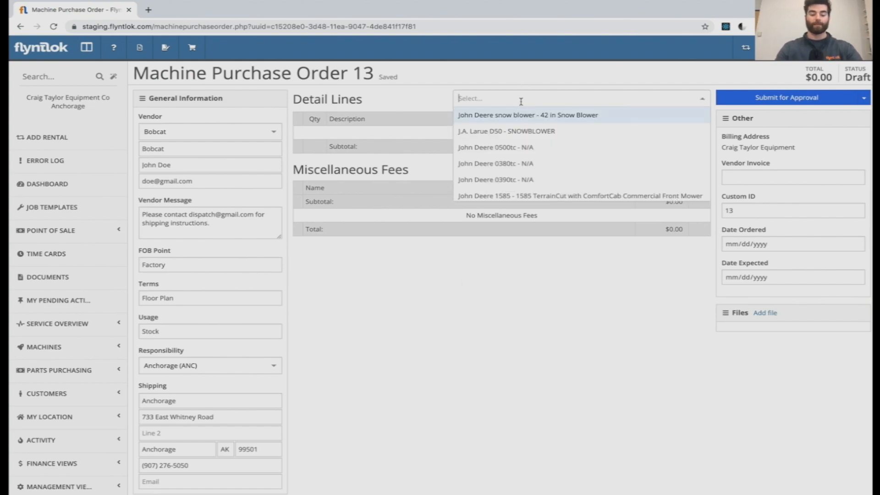
type("e50")
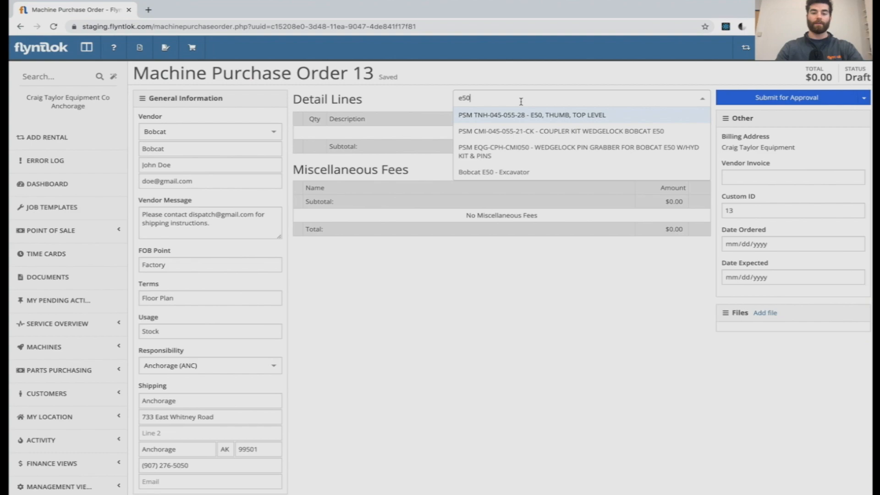
left_click(526, 172)
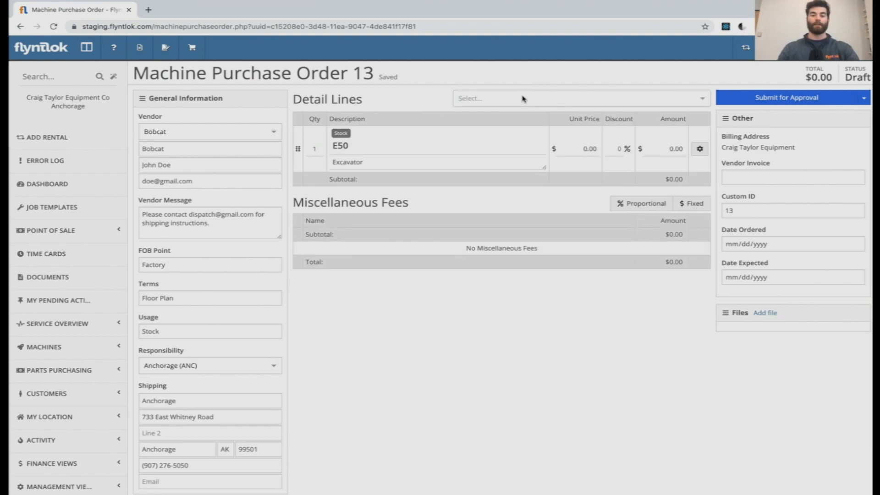
left_click(524, 99)
type("16in")
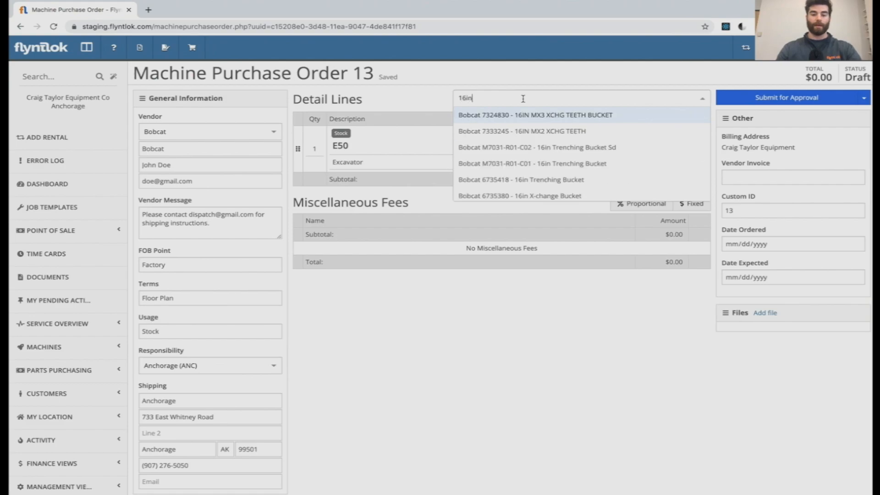
left_click(536, 191)
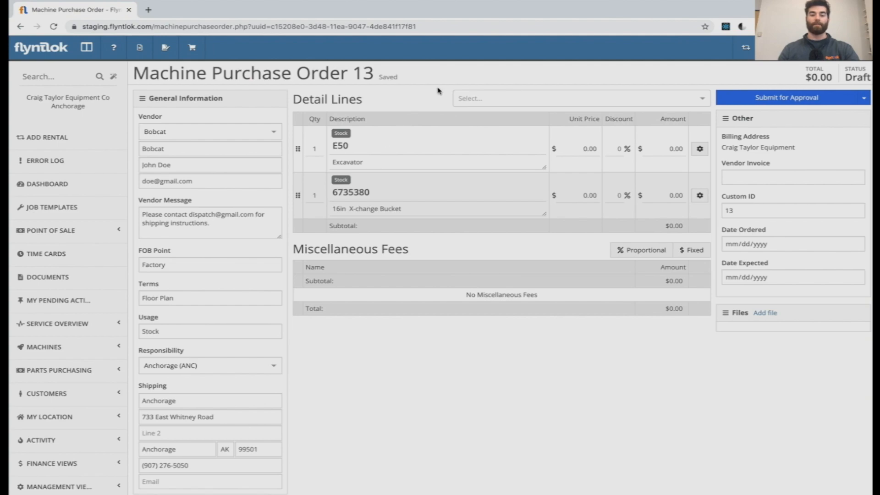
Step: Re-enter E50 as the excavator line's model name and try editing that line's description and quantity
left_click(368, 144)
key("BackSpace")
key("BackSpace")
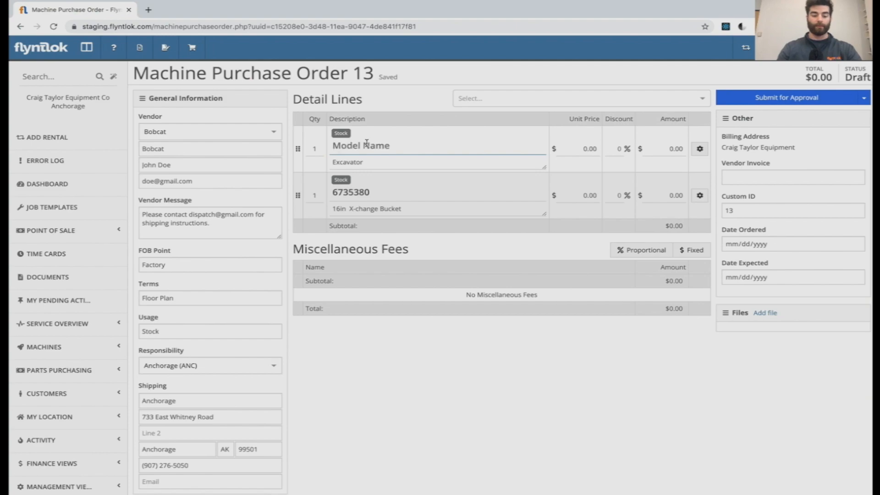
type("E50")
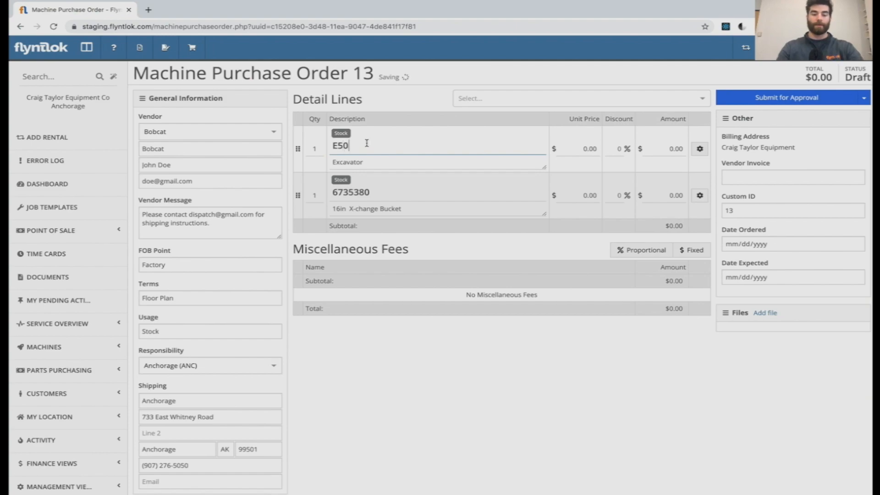
left_click(384, 162)
key("BackSpace")
type("or")
left_click(319, 148)
type("0")
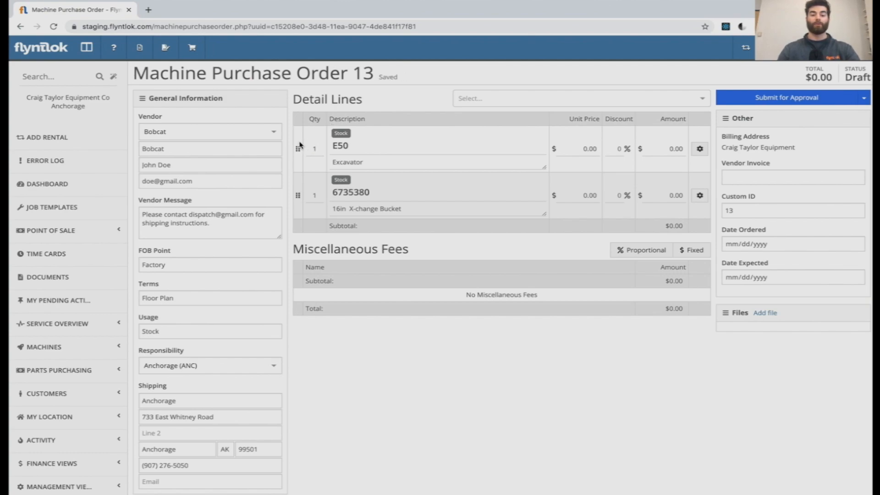
Step: Move the E50 line below the 6735380 bucket line, and restore the original line order
left_click_drag(298, 150, 301, 192)
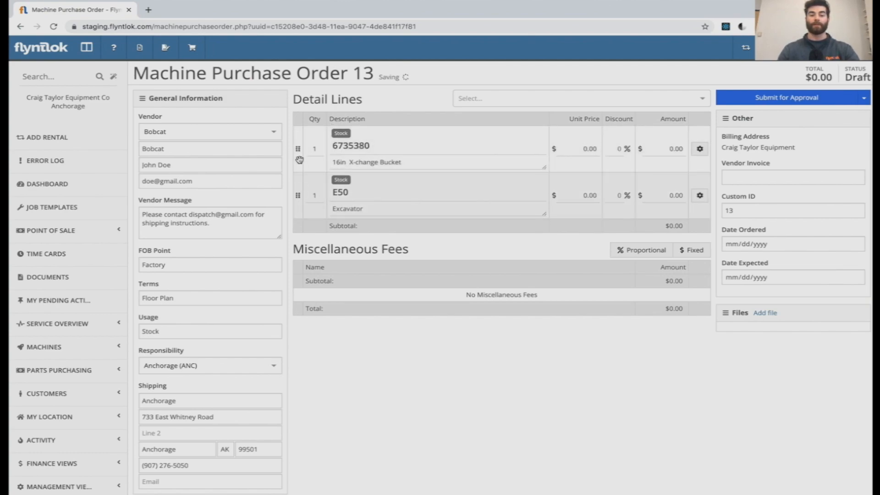
left_click_drag(298, 149, 302, 196)
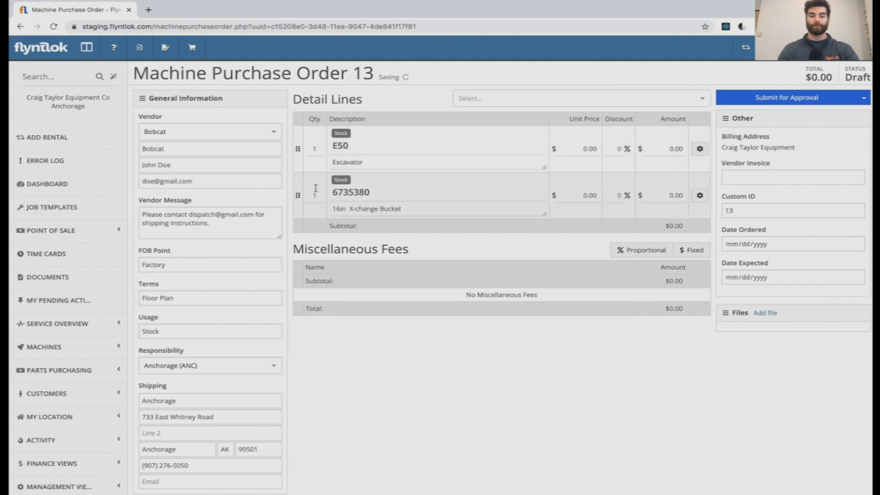
Step: Set the E50 line's unit price to $2000 and open that line's detailed settings
left_click(592, 148)
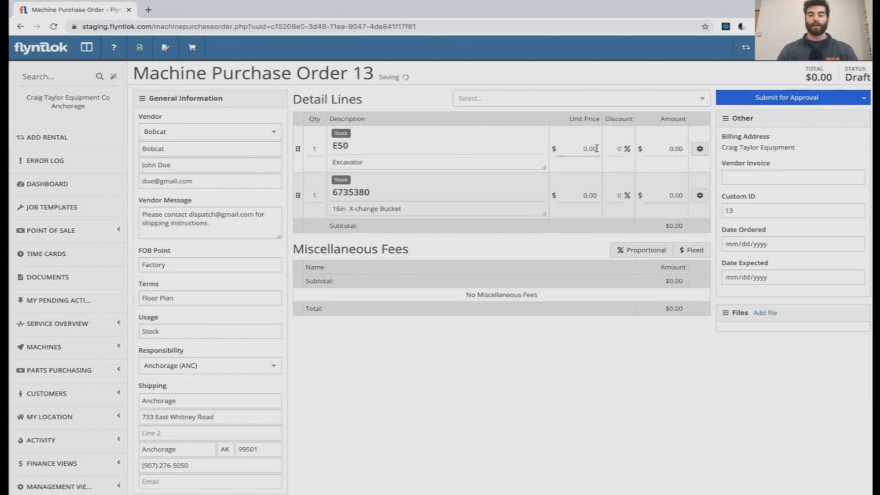
type("2000")
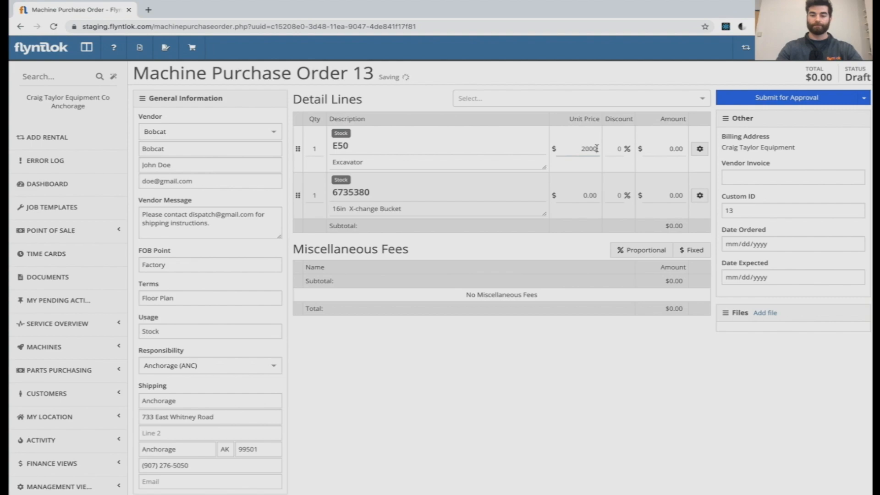
left_click(633, 78)
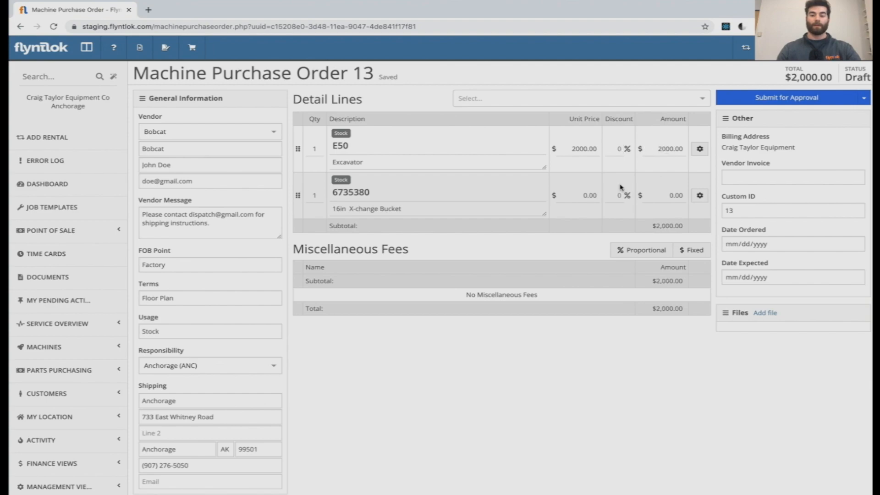
left_click(702, 151)
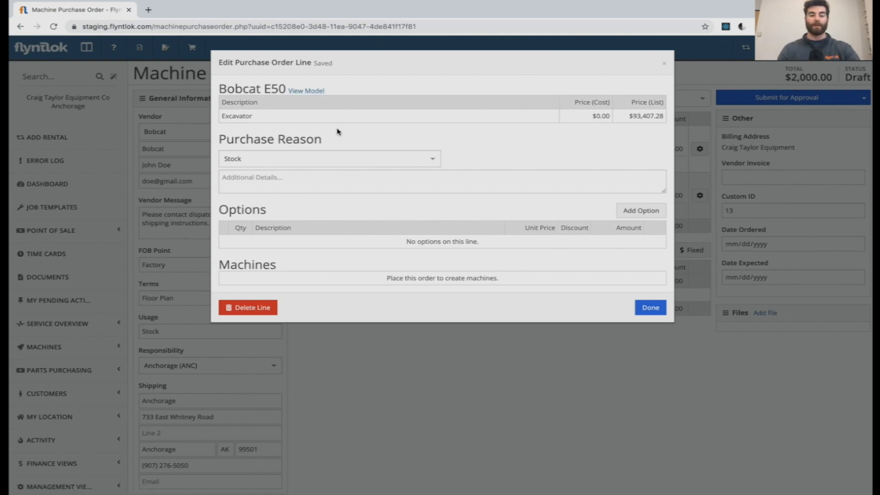
Step: Try the Customer purchase reason with a customer assigned to the E50 line, and set the reason back to Stock
left_click(343, 158)
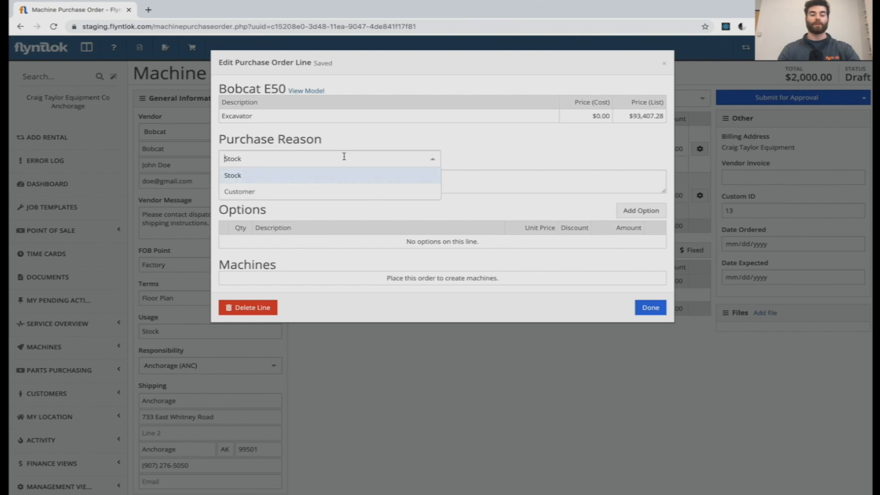
left_click(337, 190)
left_click(372, 158)
left_click(411, 142)
left_click(484, 156)
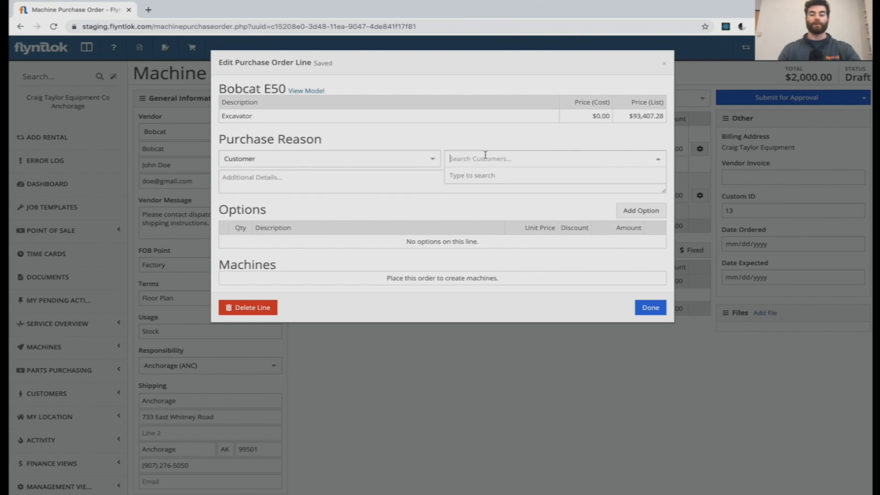
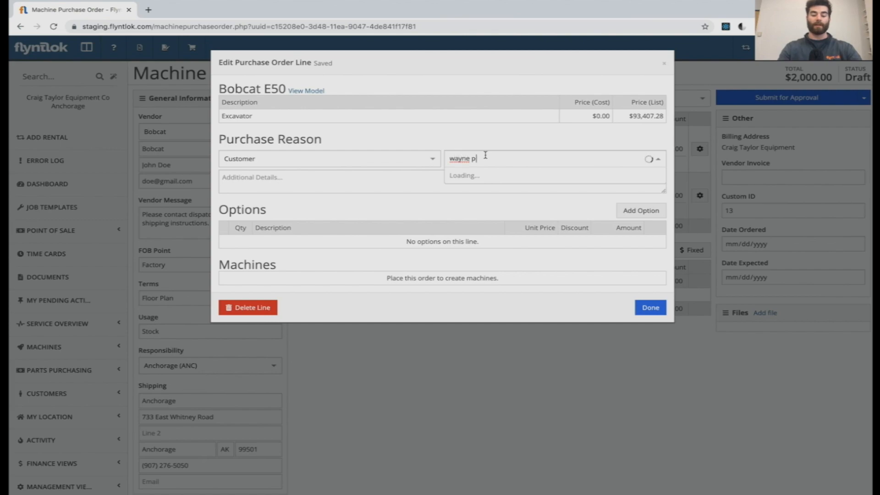
left_click(502, 175)
left_click(434, 157)
left_click(404, 176)
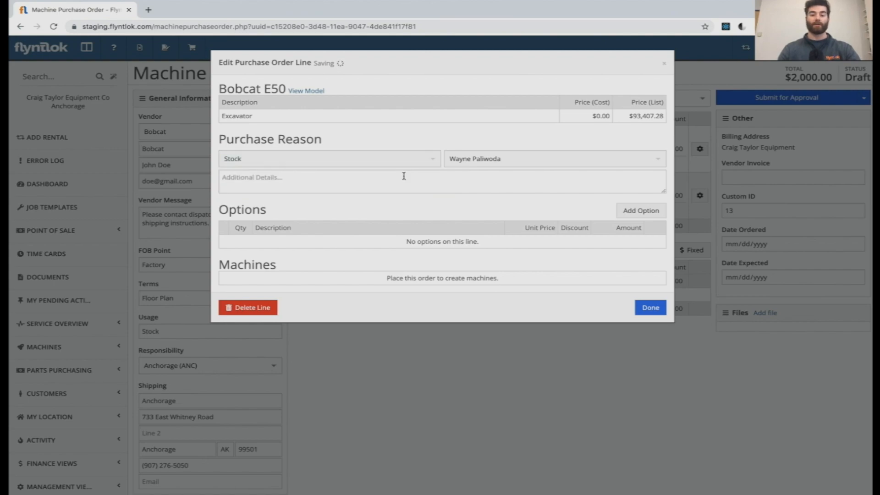
Step: Add a Standard Angle Blade option with a unit price of $2000 to the E50 line and finish editing the line
left_click(639, 212)
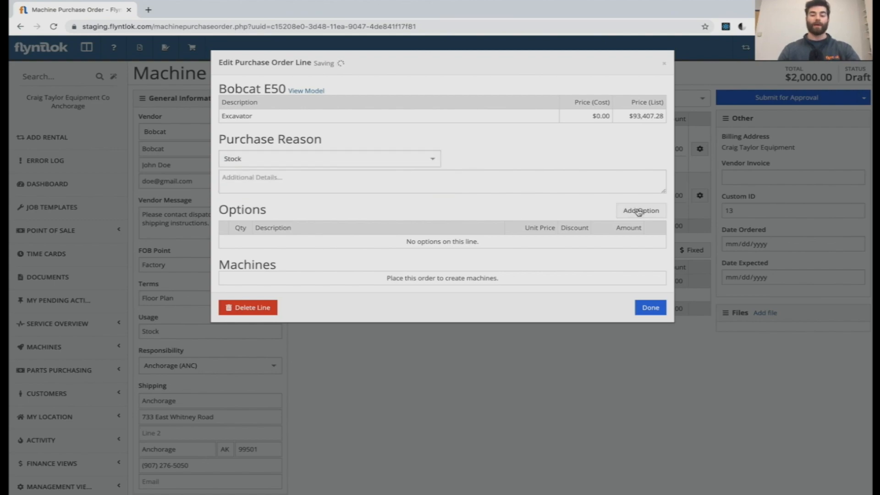
type("Standard Angle Blade")
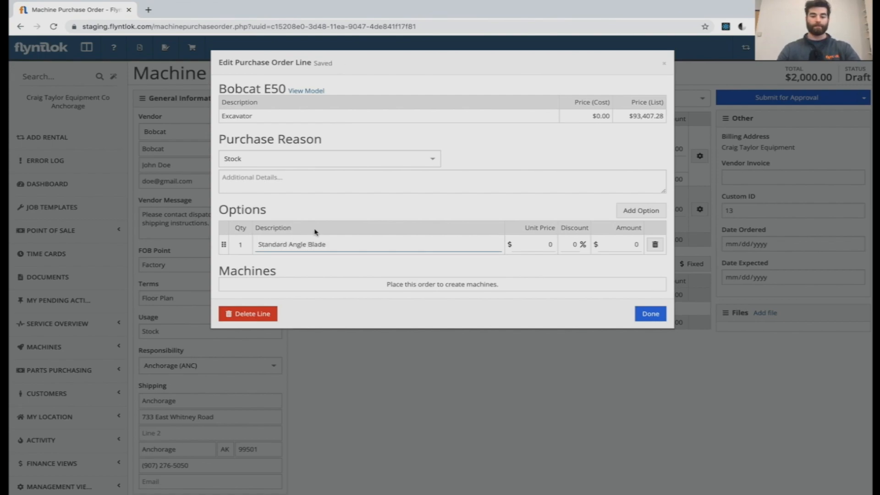
left_click(457, 180)
left_click(542, 246)
type("2000")
left_click(570, 200)
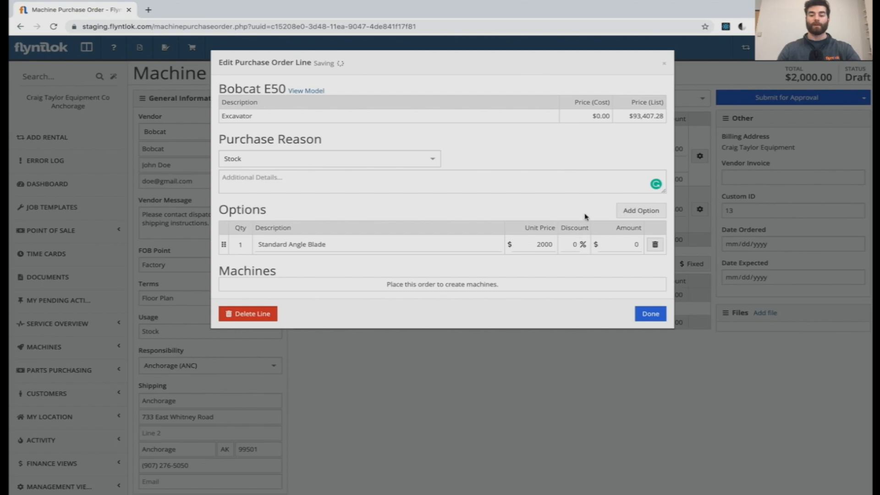
left_click(651, 315)
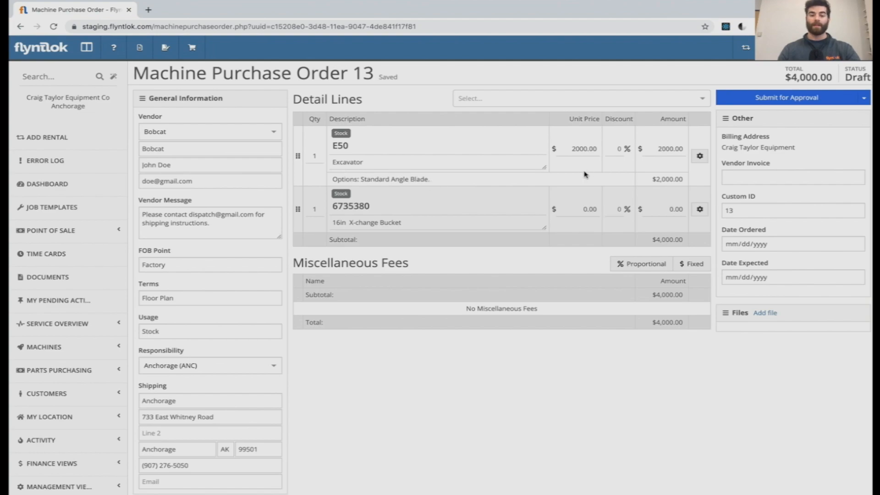
Step: Set the 6735380 bucket line's unit price to $500 and its discount to 10%
left_click(590, 209)
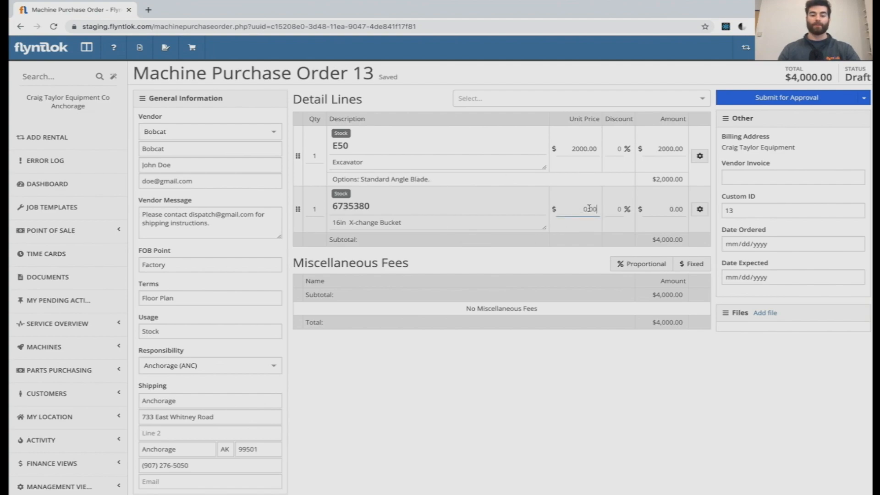
type("500")
left_click(626, 212)
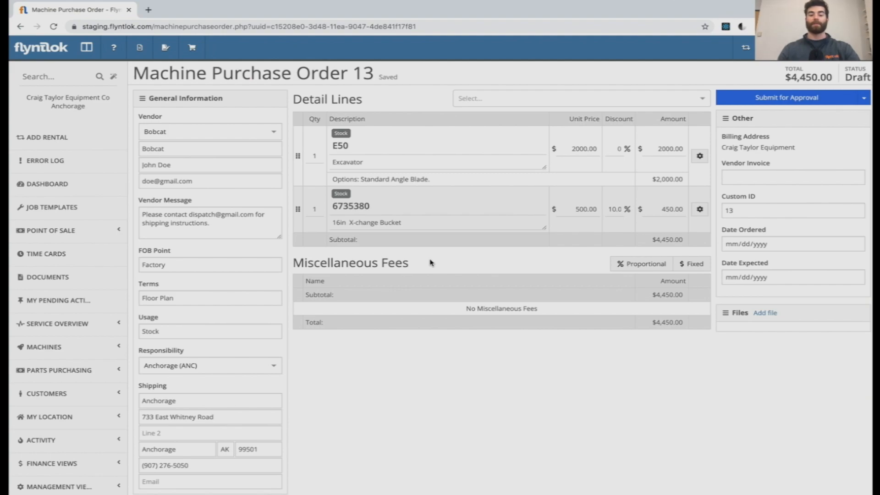
Step: Add a proportional miscellaneous fee named Freight at 20%
left_click(638, 263)
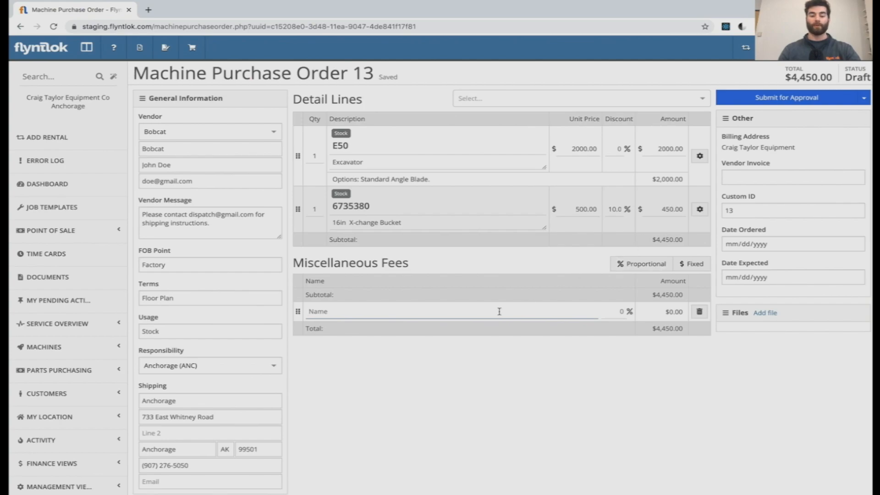
type("Freight")
key("Tab")
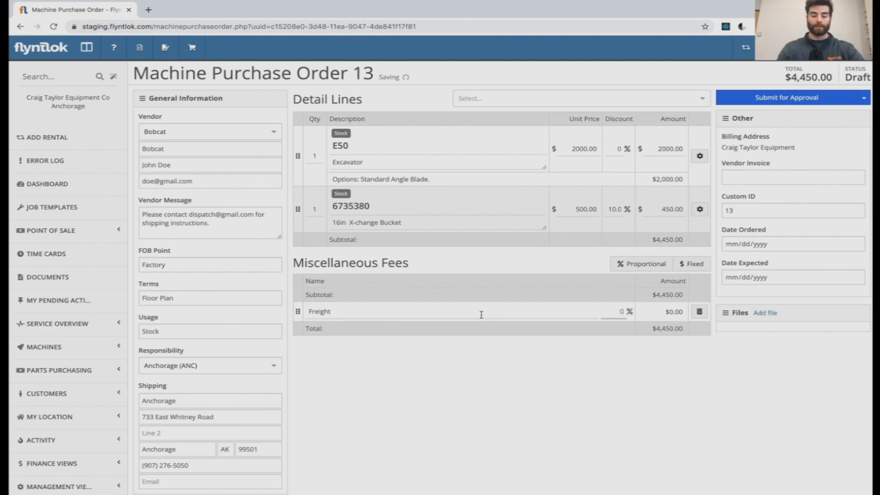
type("20")
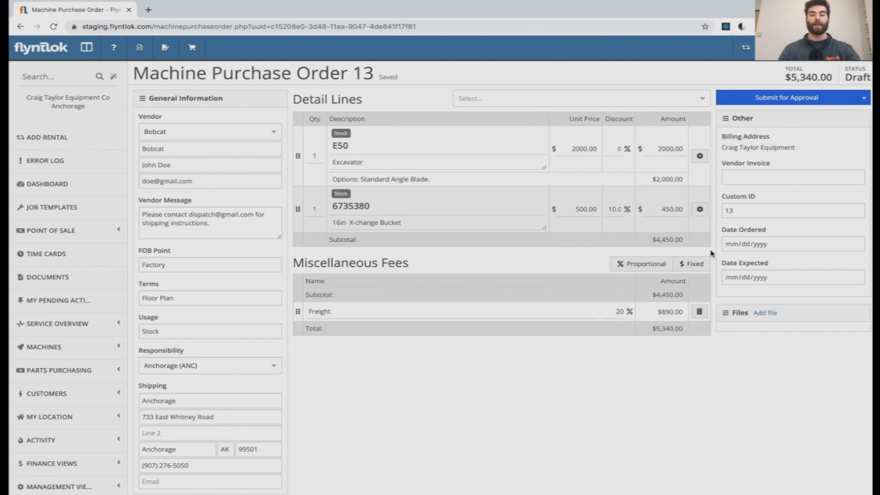
Step: Add the prefix 2020- to the purchase order's custom ID
left_click(727, 211)
type("2020")
left_click(761, 223)
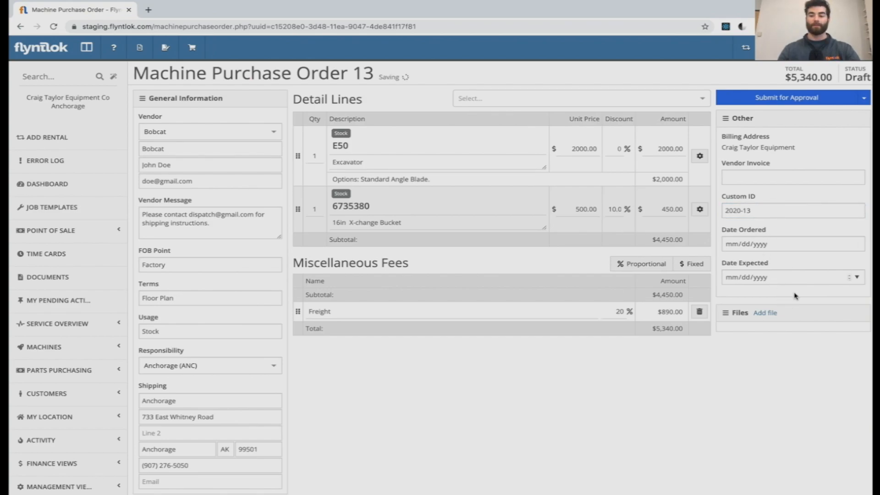
Step: Review the purchase order's audit log and look over the other available order actions
left_click(864, 99)
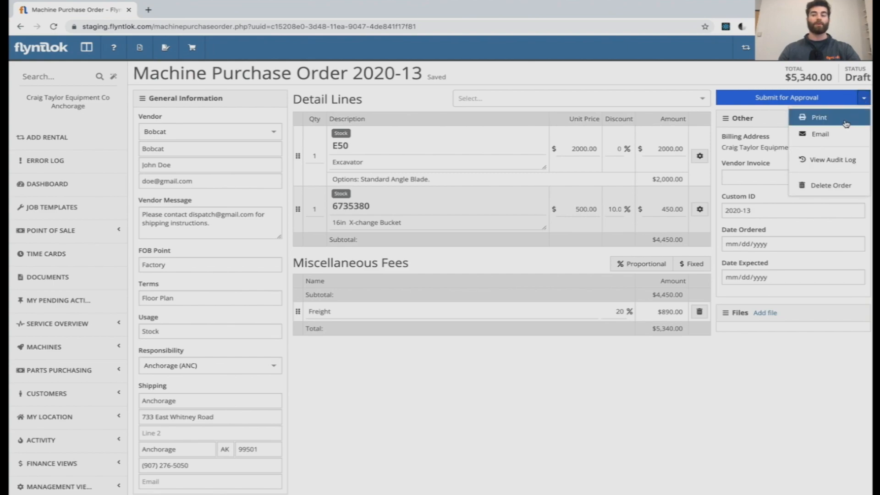
left_click(847, 163)
scroll(437, 213, "down", 2)
scroll(437, 214, "up", 2)
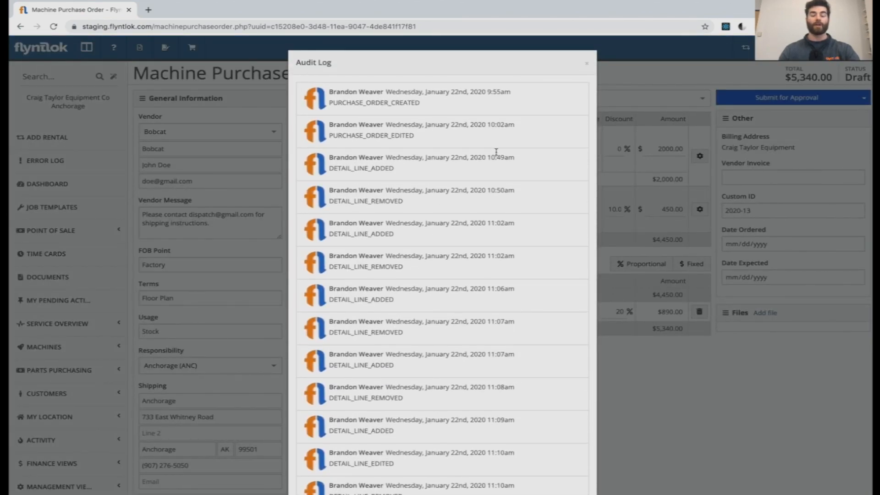
left_click(586, 63)
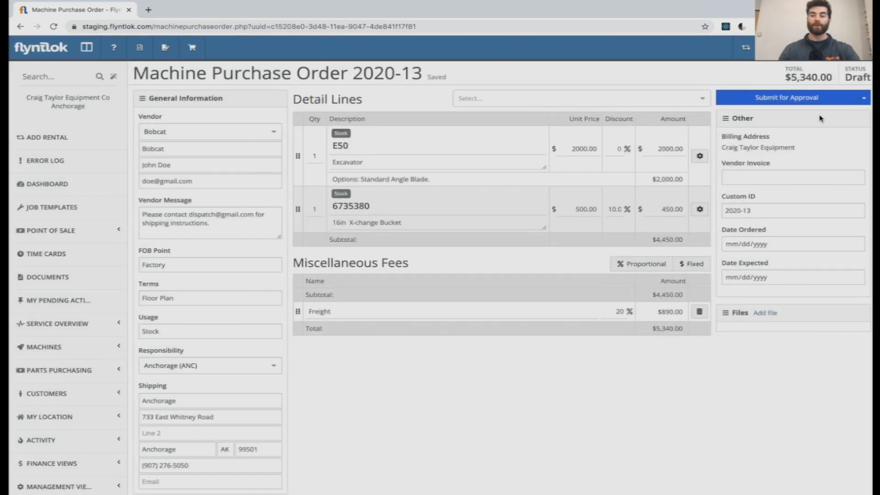
left_click(864, 98)
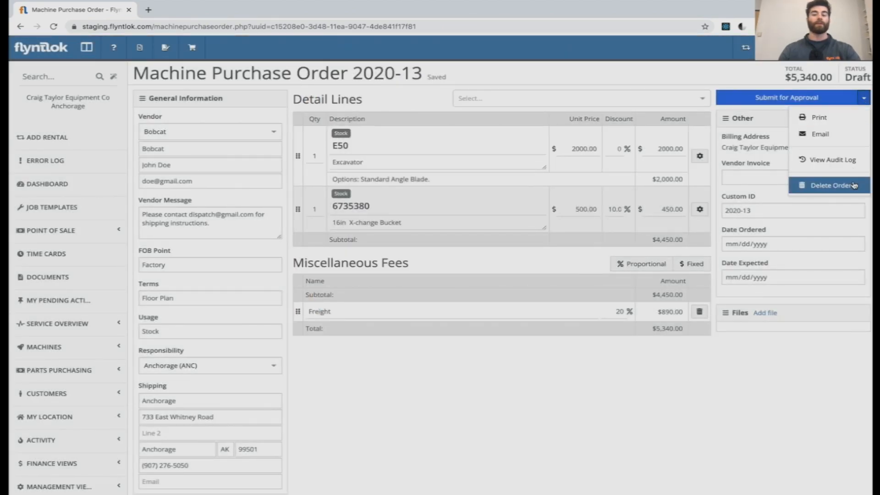
left_click(761, 78)
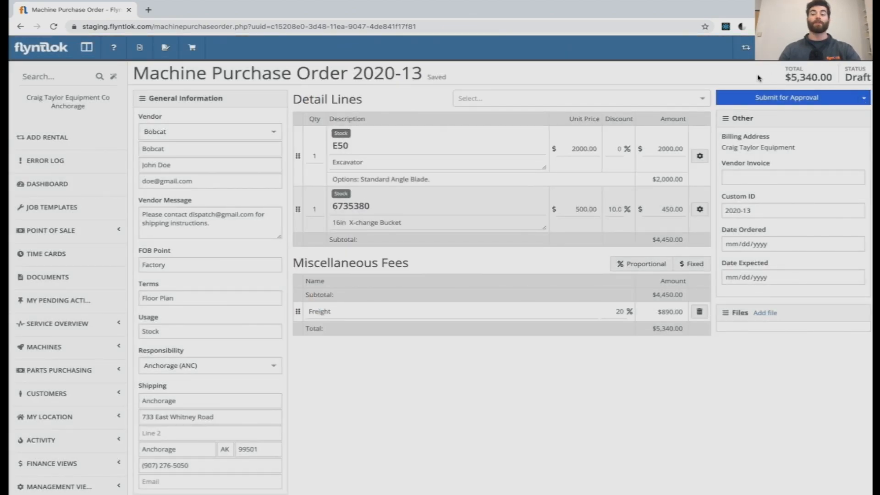
Step: Take the draft purchase order through submission and approval, and place the order
left_click(807, 98)
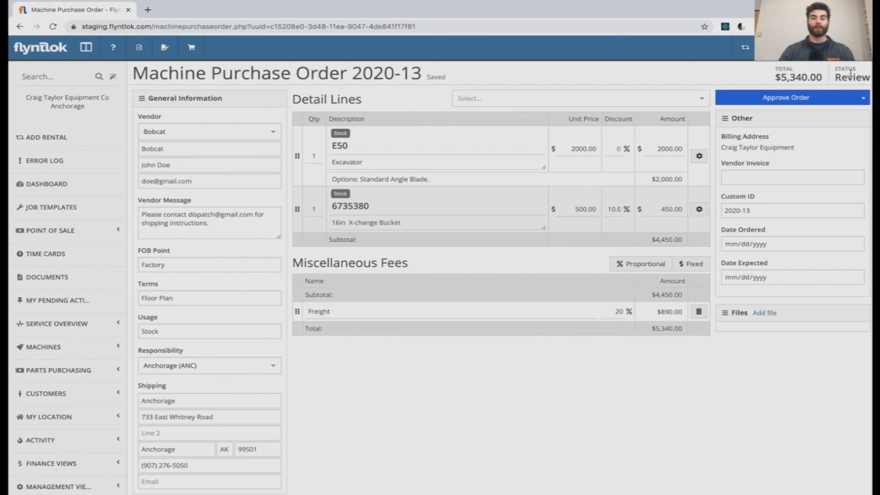
left_click(808, 98)
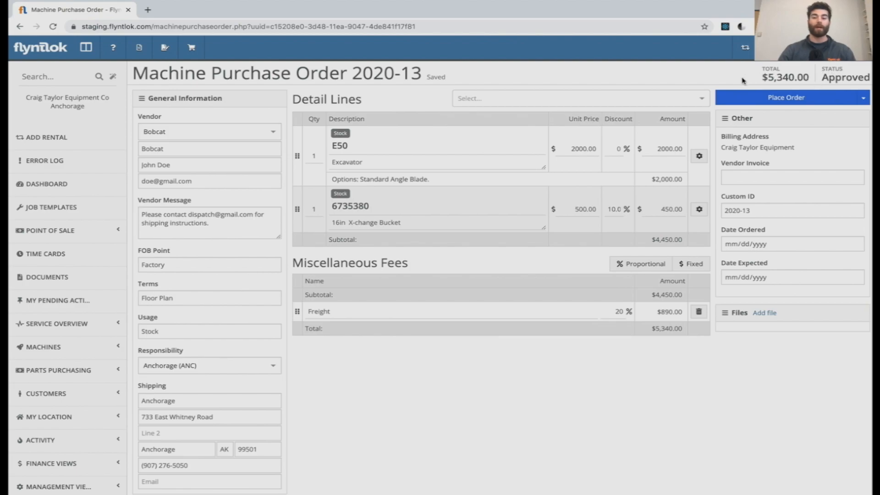
left_click(812, 99)
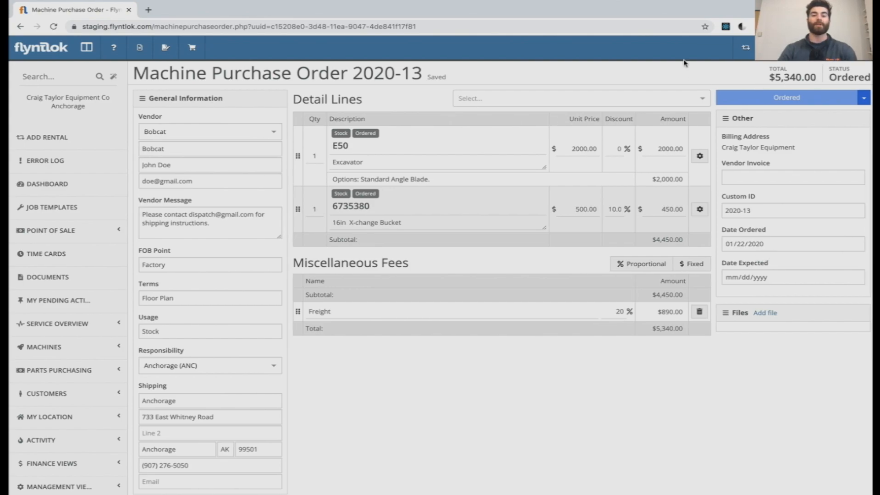
Step: Enter serial number 121212 for the machine on the E50 line and submit its details
left_click(701, 156)
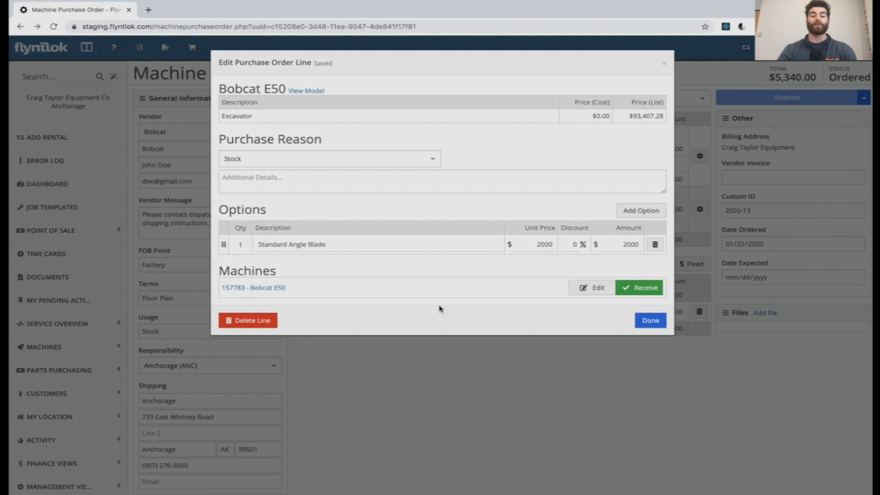
left_click(591, 288)
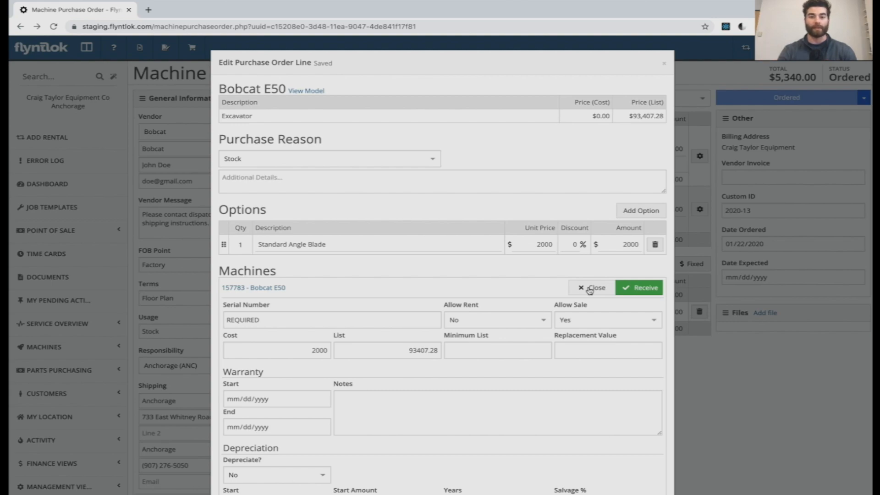
scroll(496, 285, "down", 2)
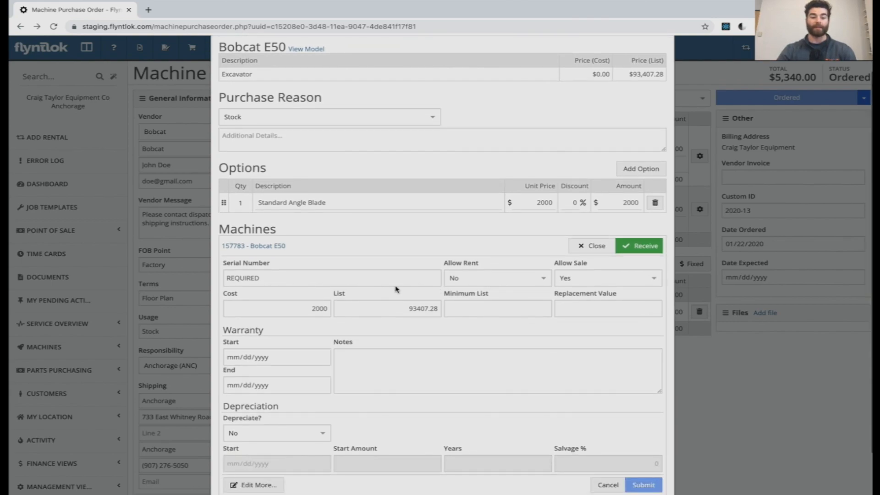
left_click(313, 275)
type("121212")
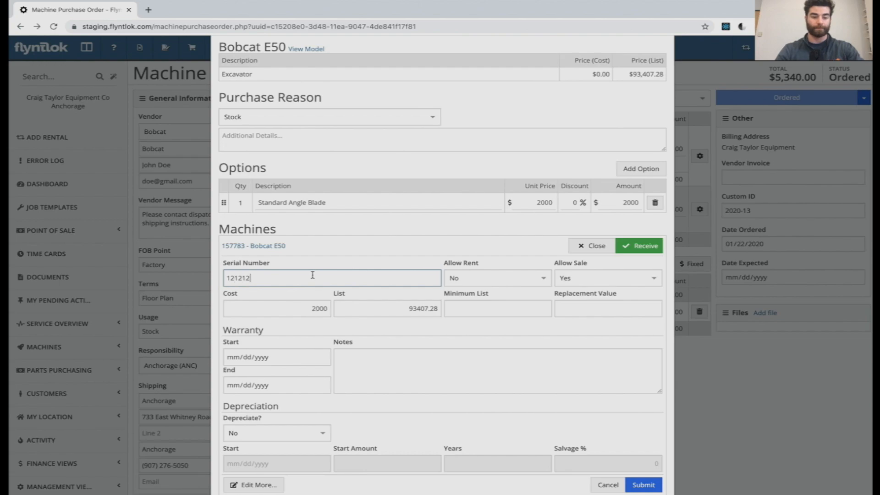
left_click(518, 258)
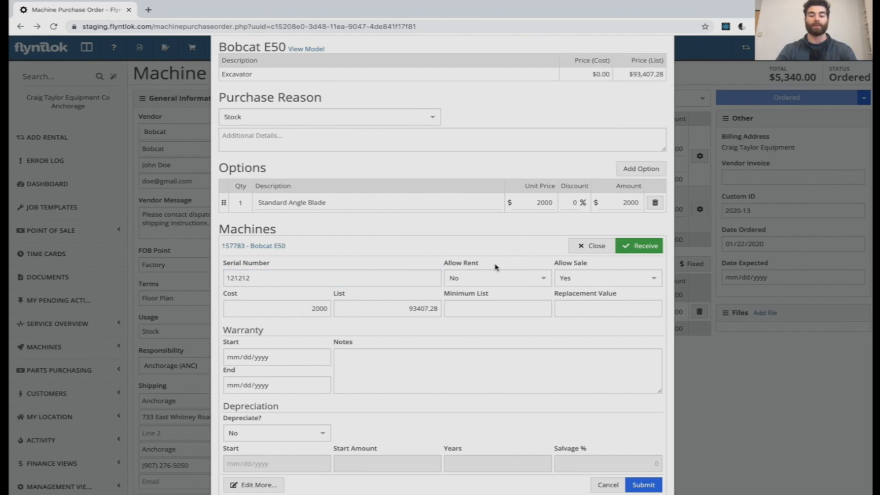
scroll(495, 272, "down", 2)
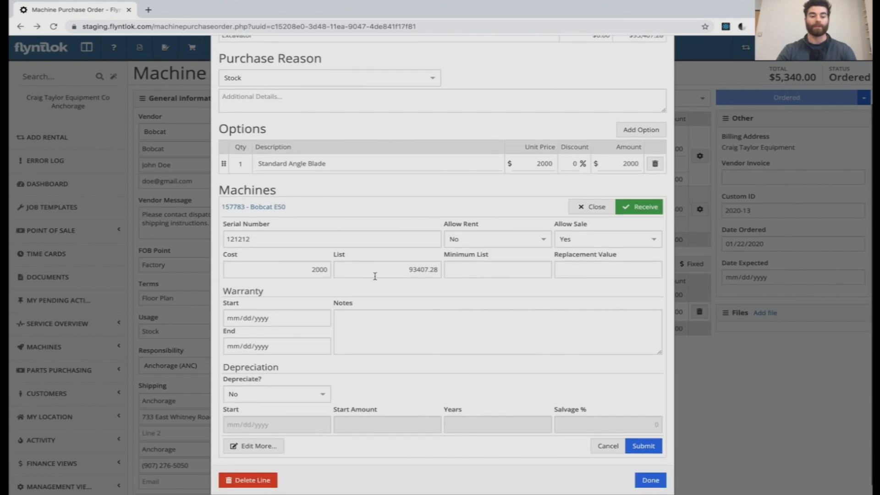
scroll(403, 284, "down", 1)
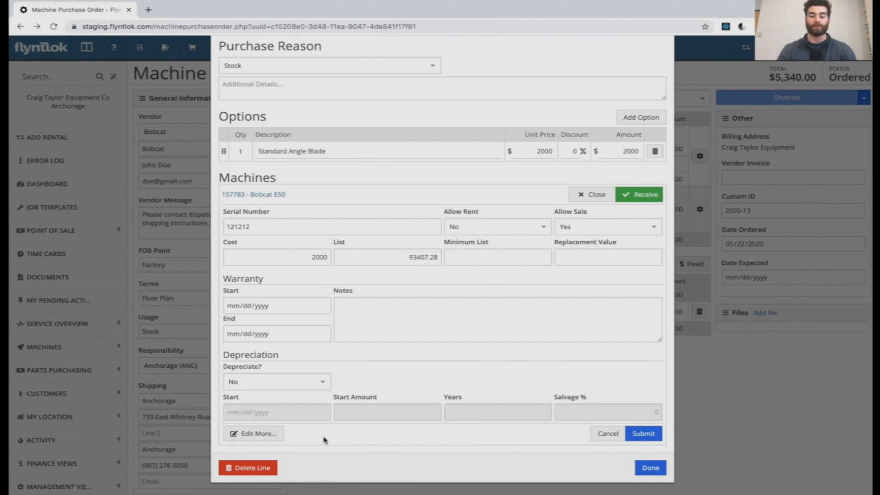
left_click(644, 434)
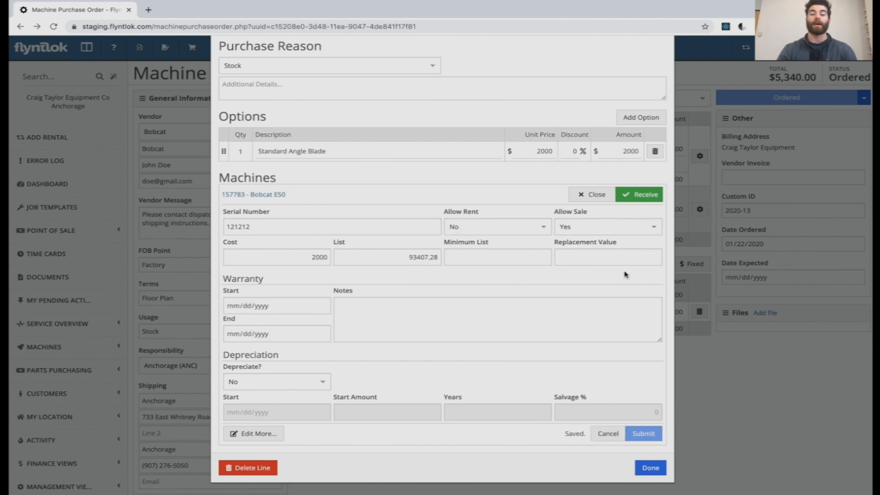
Step: Receive the E50 excavator and the 6735380 bucket on their purchase order lines
left_click(644, 200)
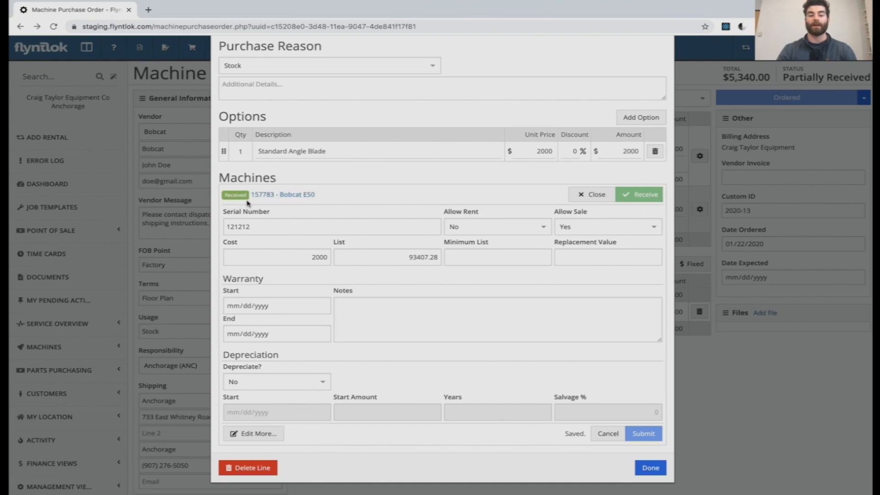
left_click(651, 468)
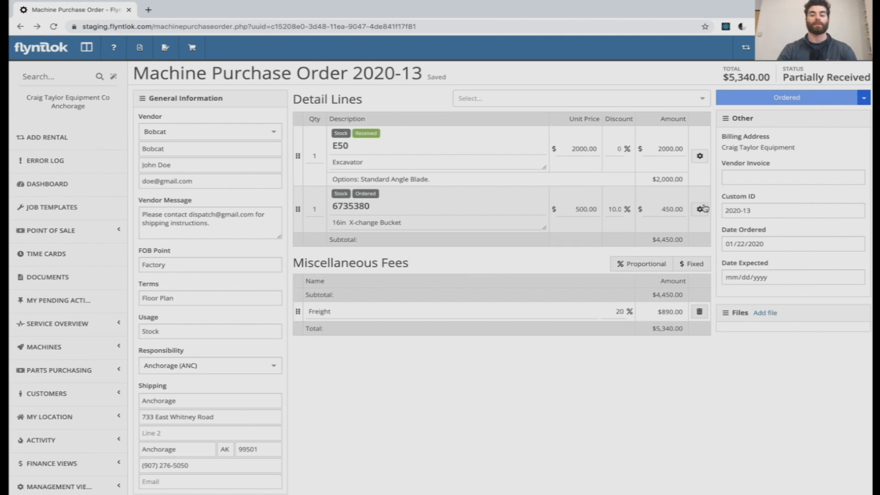
left_click(702, 210)
left_click(642, 283)
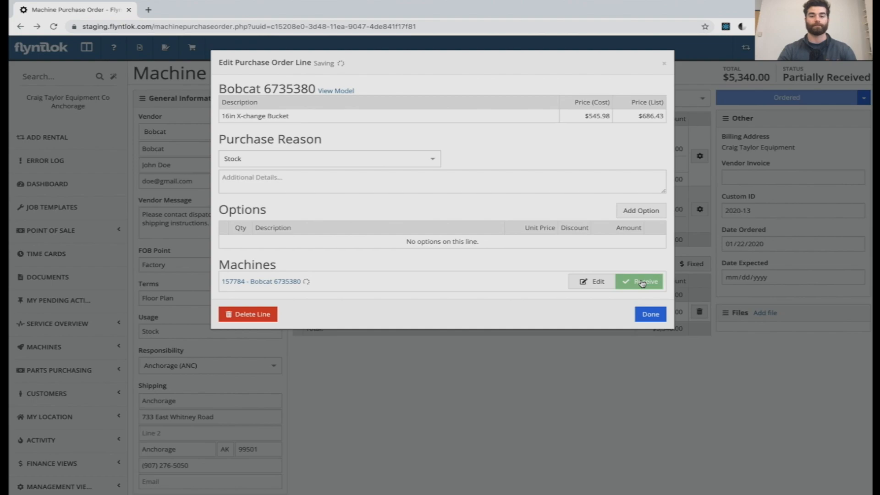
left_click(651, 315)
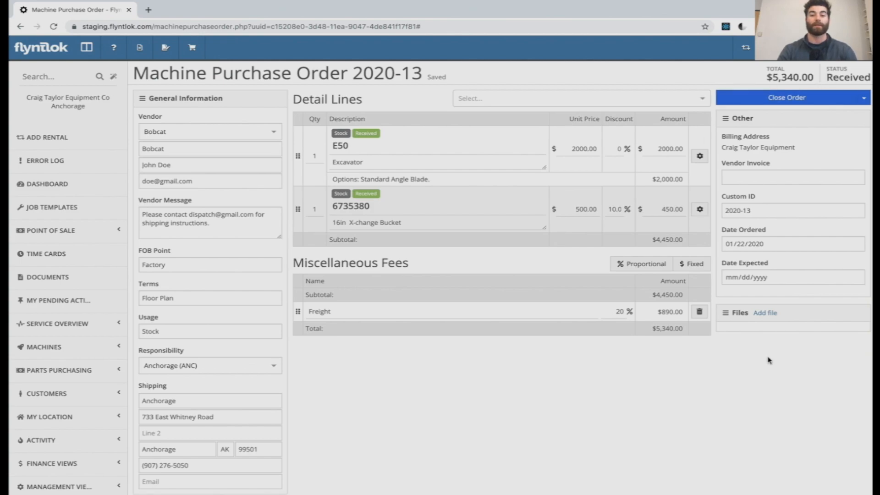
Step: Attach General presentation.pdf from Downloads to the purchase order without a comment, and close the order
left_click(765, 315)
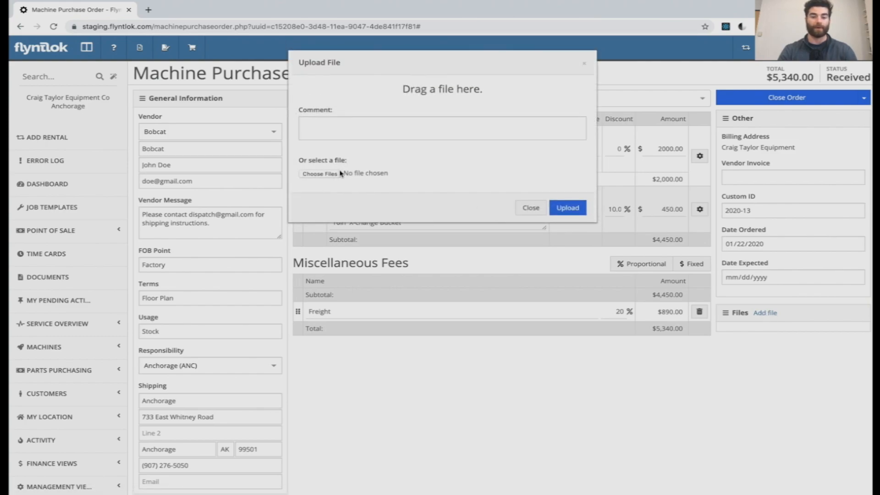
left_click(319, 173)
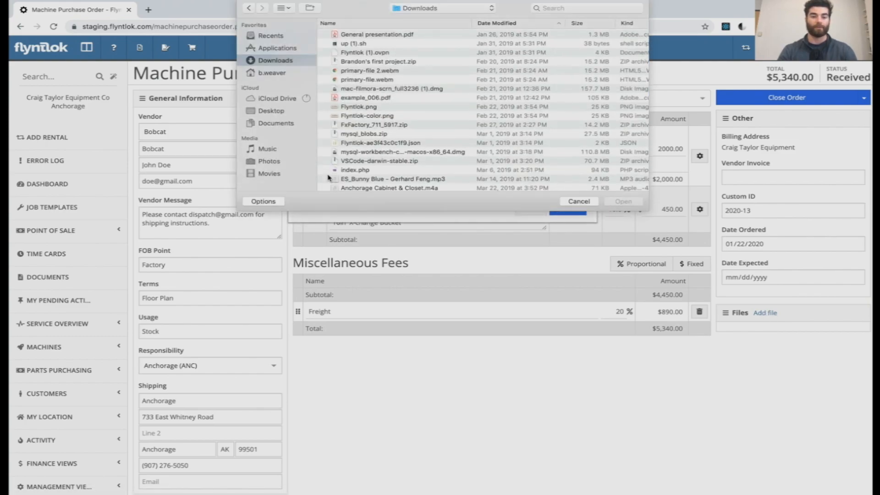
left_click(419, 35)
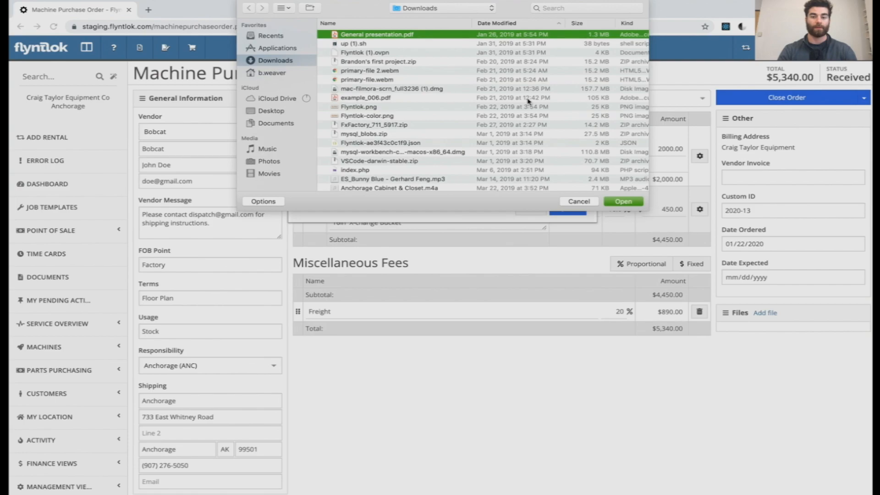
left_click(631, 202)
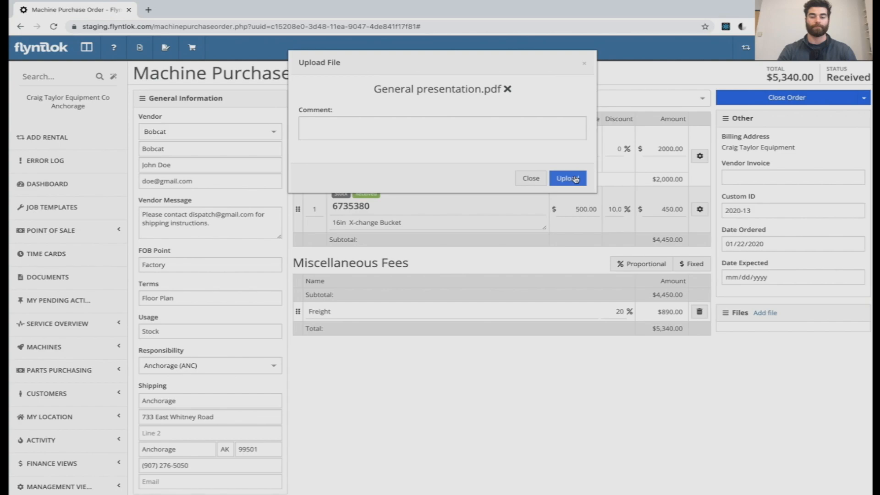
left_click(569, 179)
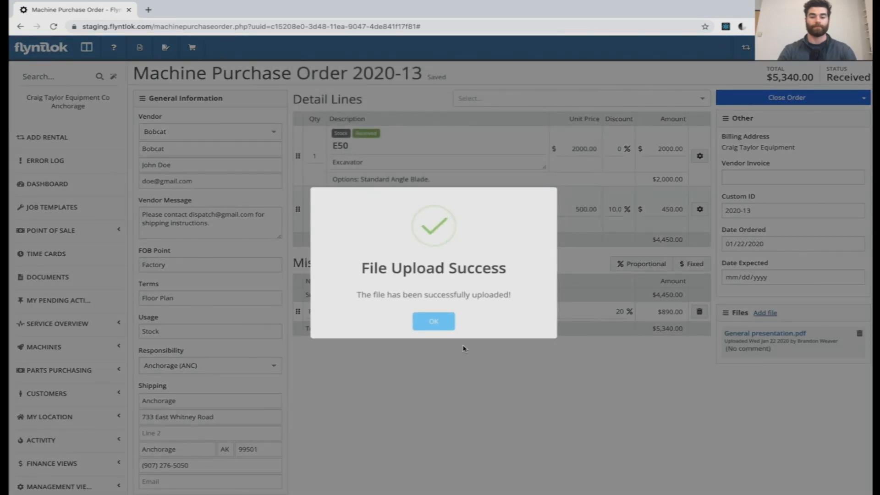
left_click(443, 322)
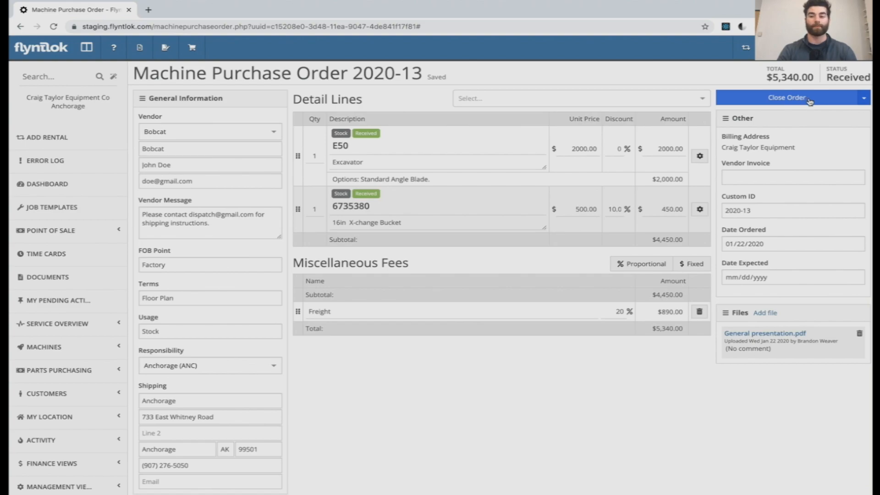
left_click(786, 97)
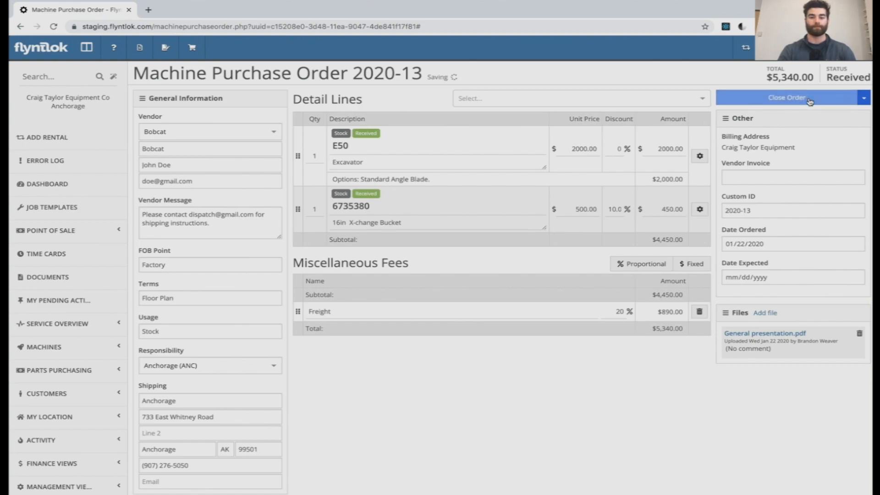